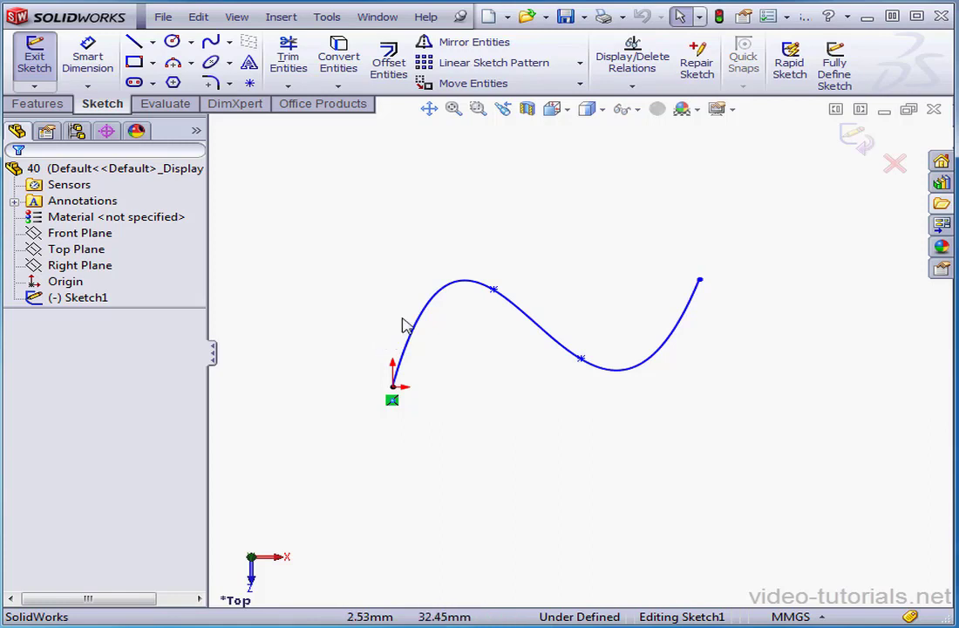
Show curvature combs on the spline with a scale of 29 and a density of 68.
right_click(430, 314)
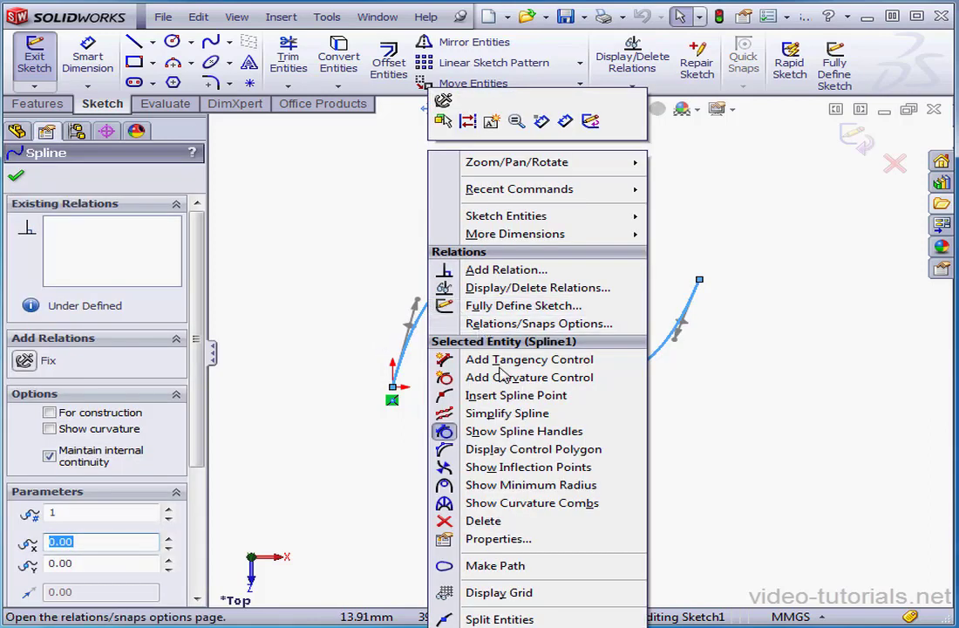
click(536, 505)
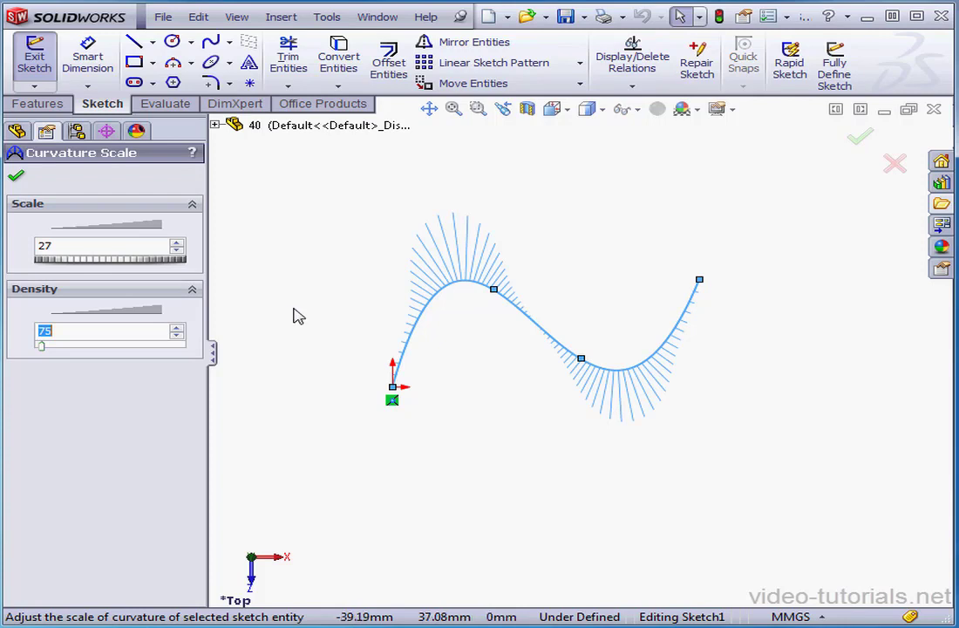
drag(58, 259, 59, 260)
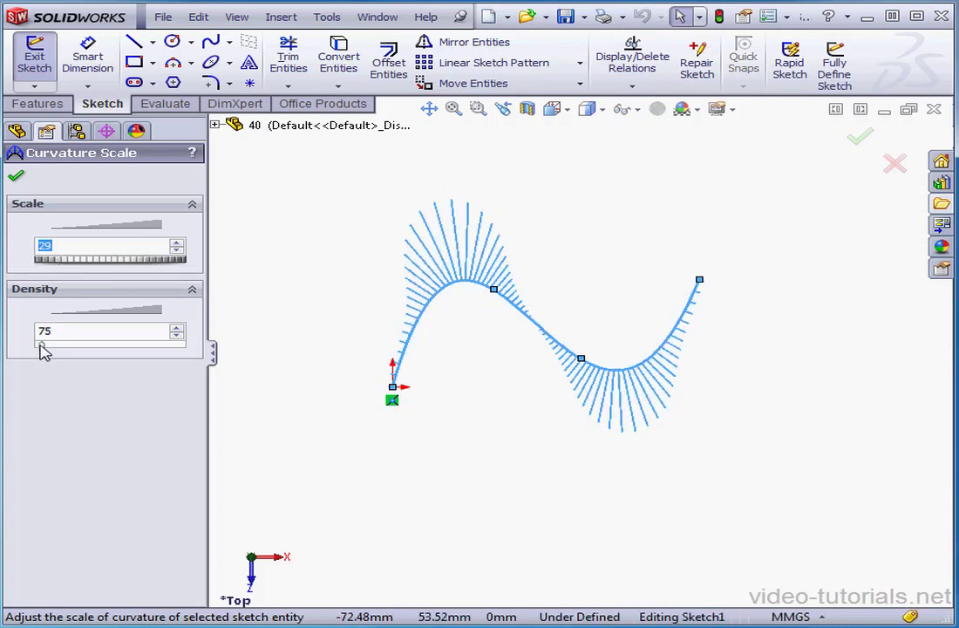
mouse_move(40, 344)
mouse_down()
mouse_move(60, 347)
mouse_move(40, 346)
mouse_up()
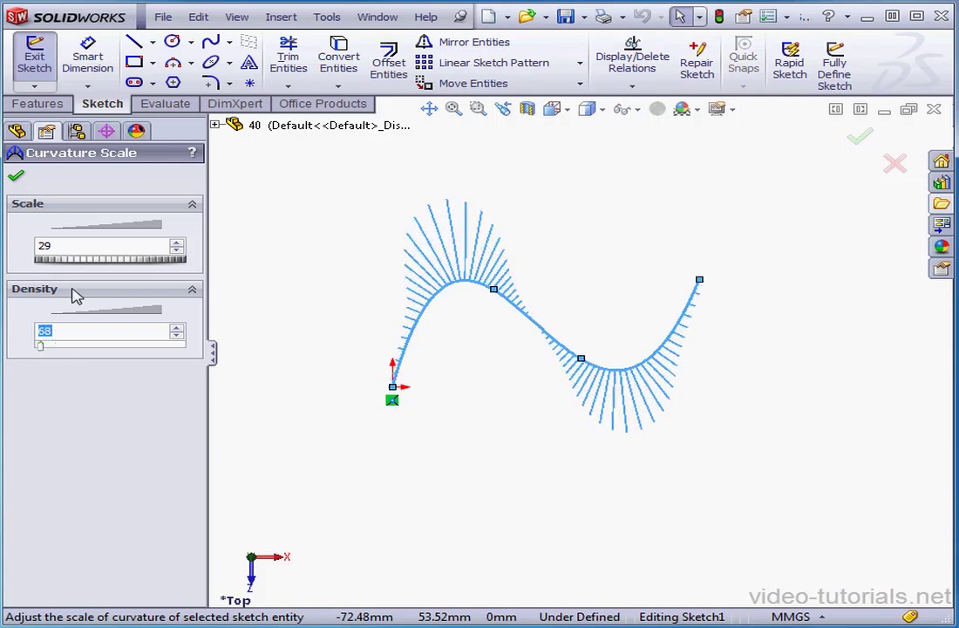
click(16, 177)
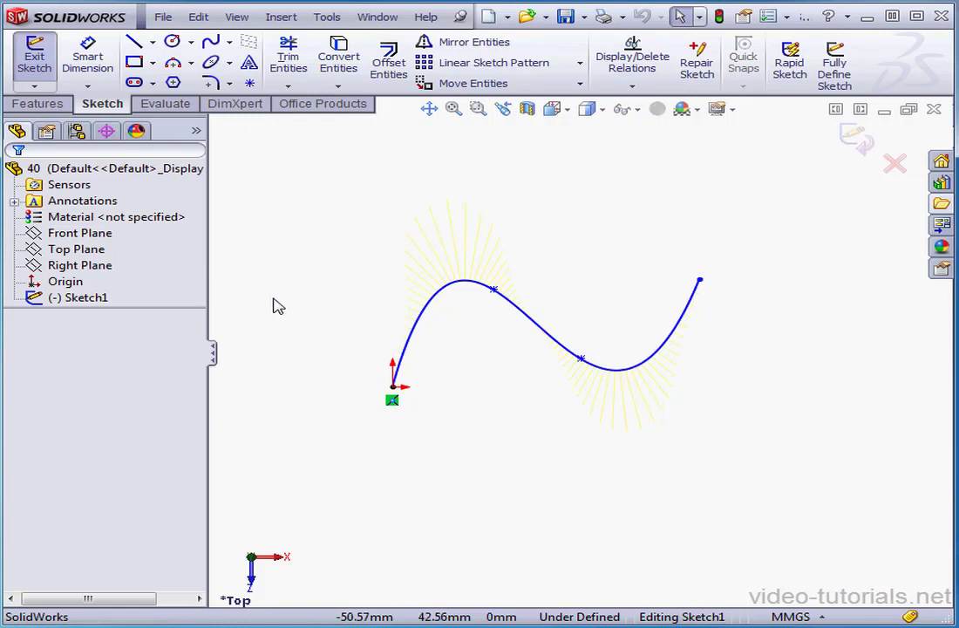
Reopen the spline's curvature scale settings, review them and close them.
click(466, 286)
right_click(466, 286)
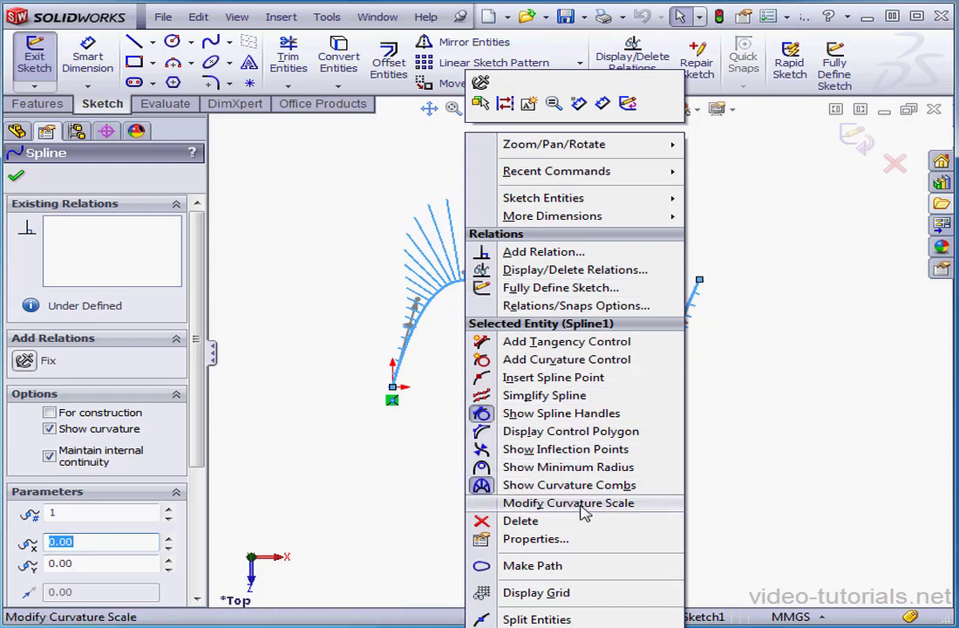
click(610, 503)
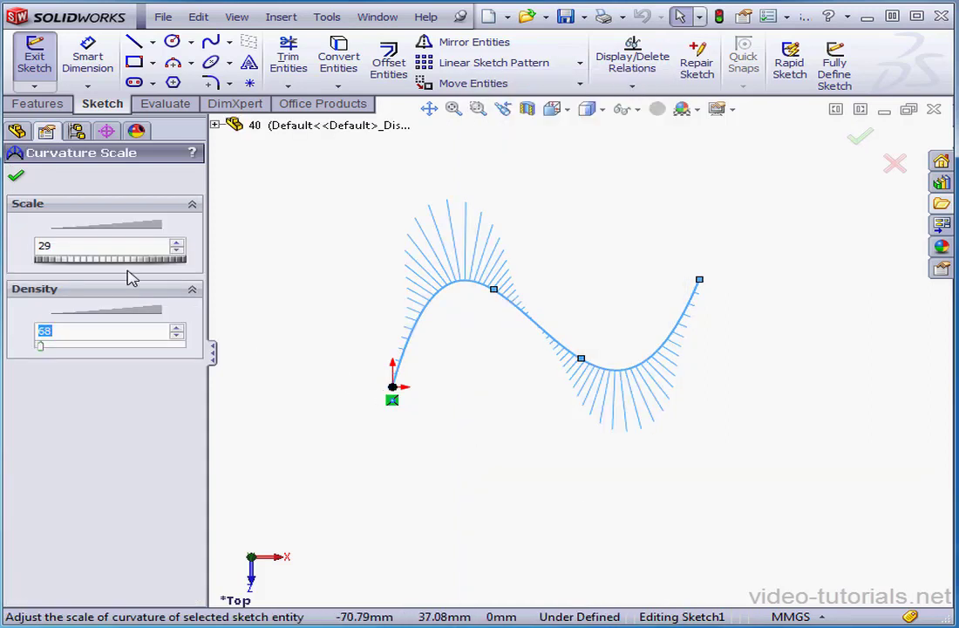
click(15, 175)
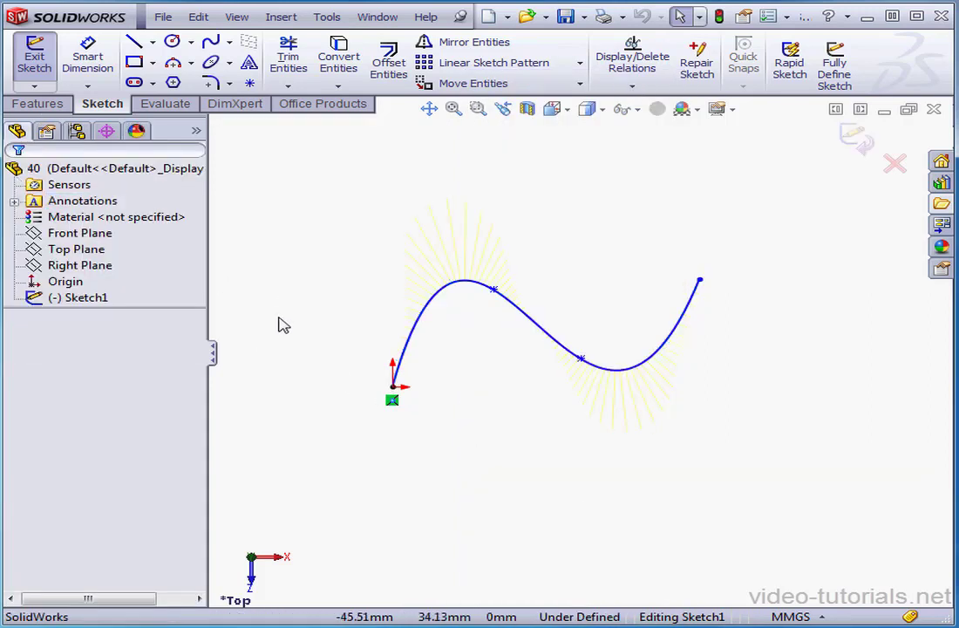
Move the spline's free endpoint to about X 139.06, Y 49.30 mm and its third point to about X 74.58, Y 17.70 mm.
drag(702, 281, 750, 286)
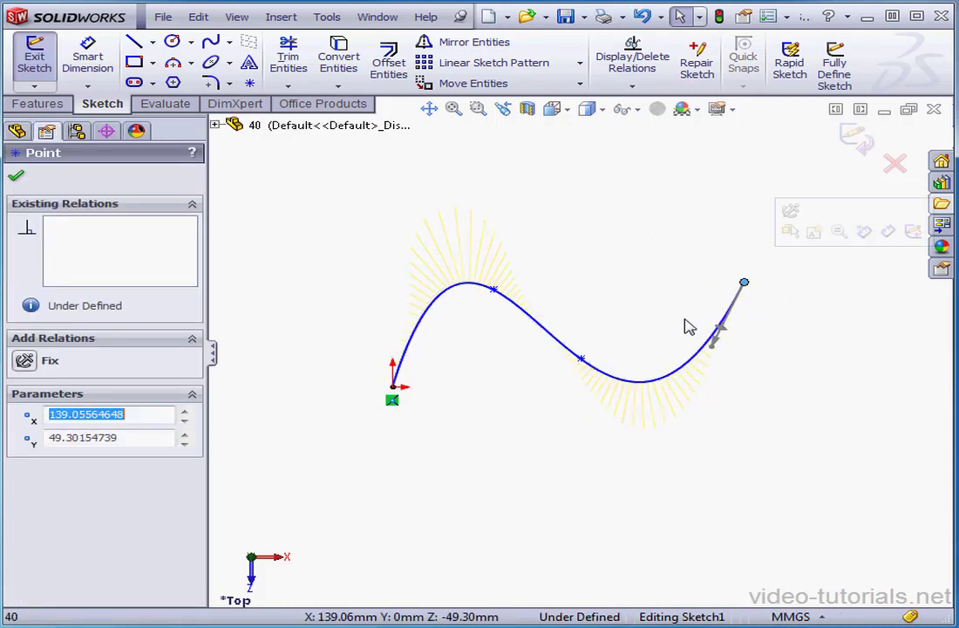
mouse_move(581, 361)
mouse_down()
mouse_move(644, 384)
mouse_move(580, 355)
mouse_up()
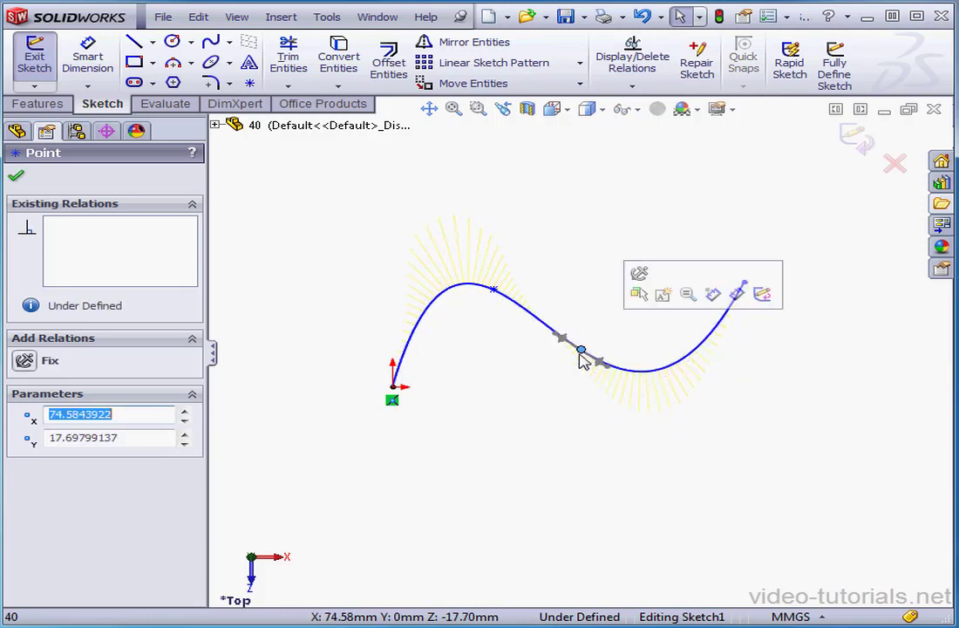
Display the spline's control polygon and move its lower vertex to about X 75.43, Y -64.05 mm.
right_click(533, 321)
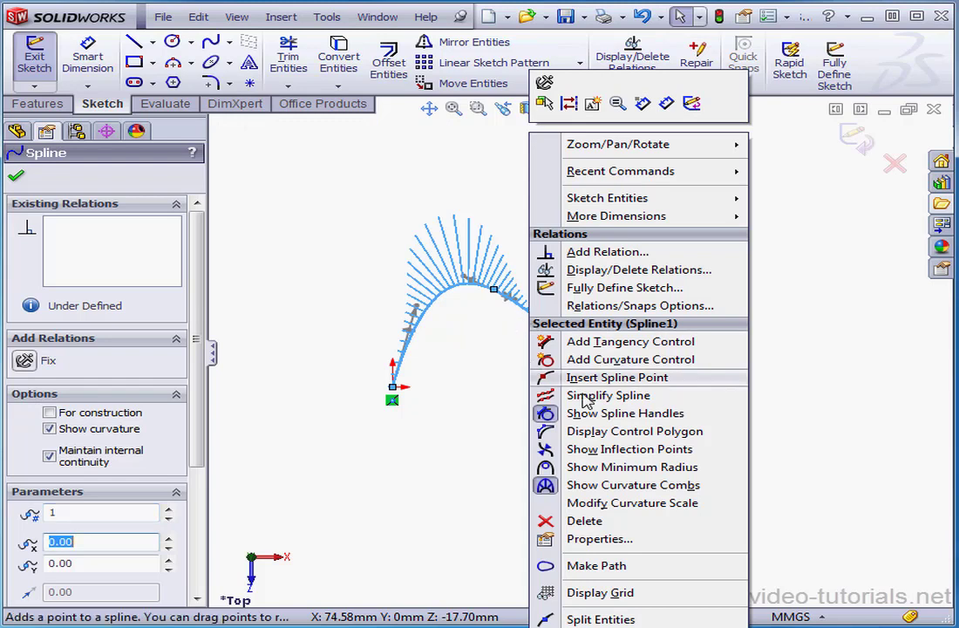
click(640, 438)
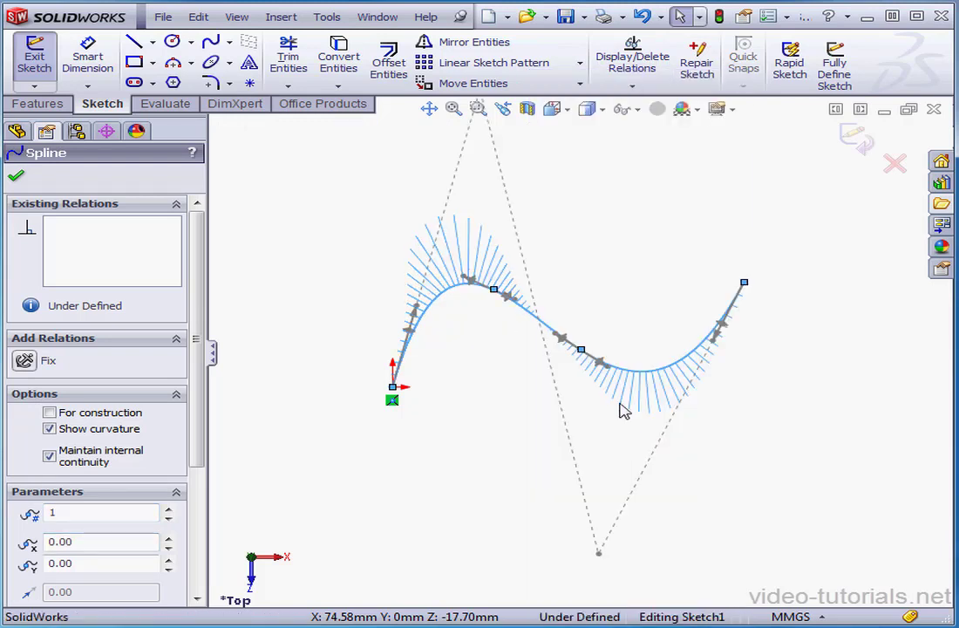
drag(599, 552, 580, 527)
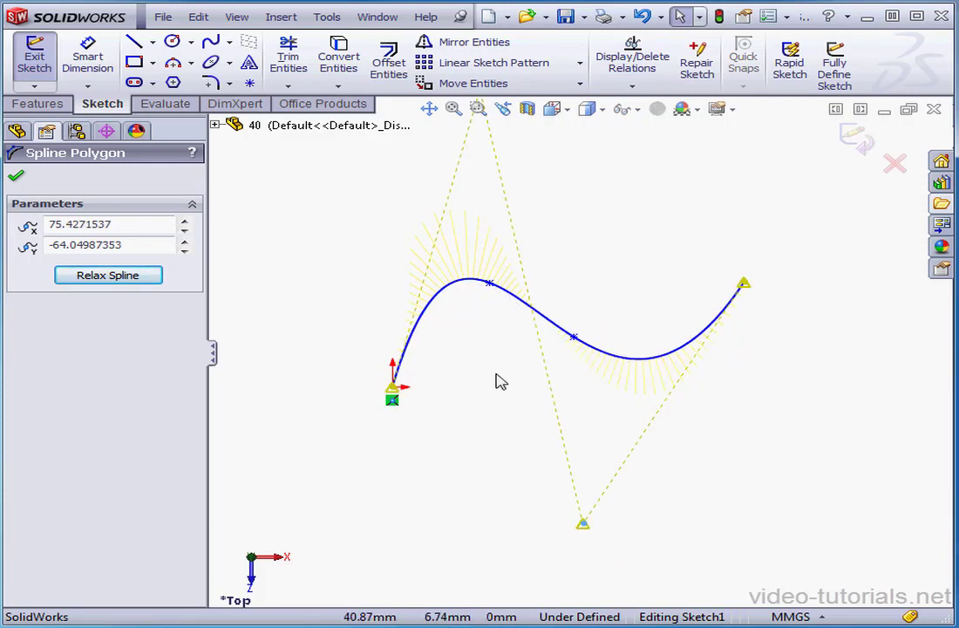
Show the inflection points on the spline.
click(514, 300)
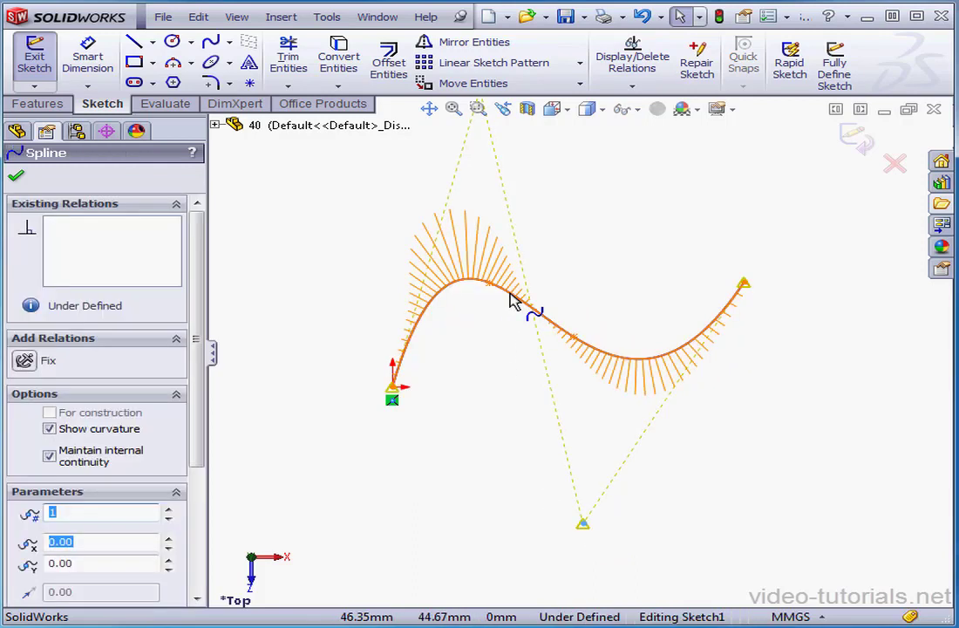
right_click(514, 300)
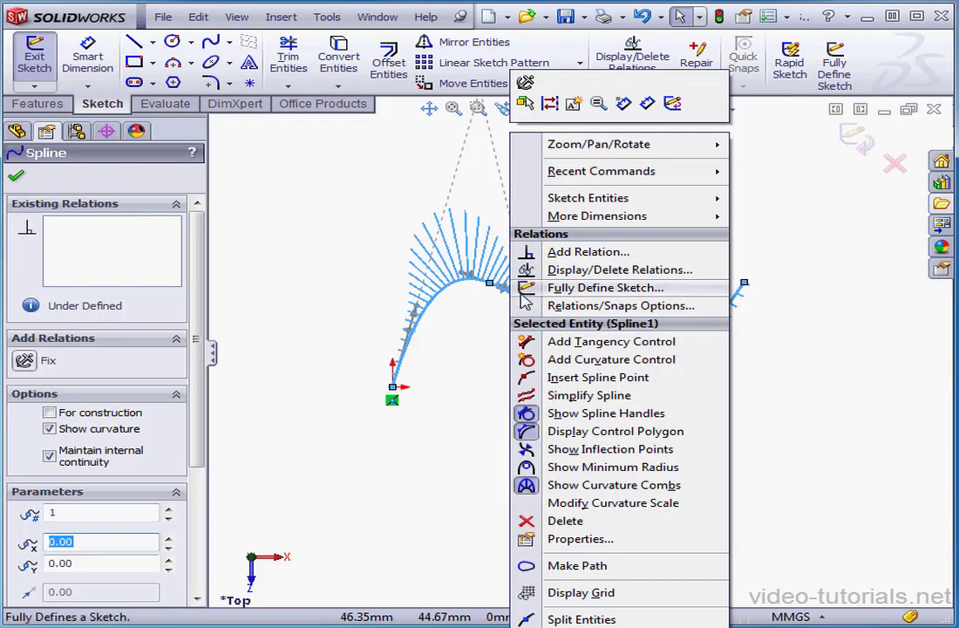
click(611, 450)
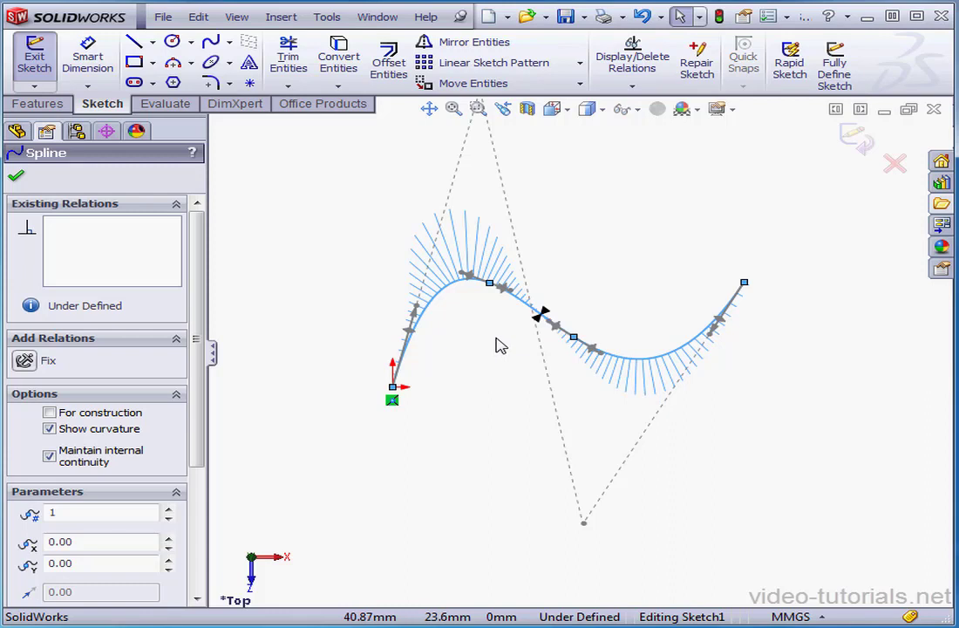
Show the spline's minimum radius and reshape the curve with the tangent handle at its third point.
right_click(519, 302)
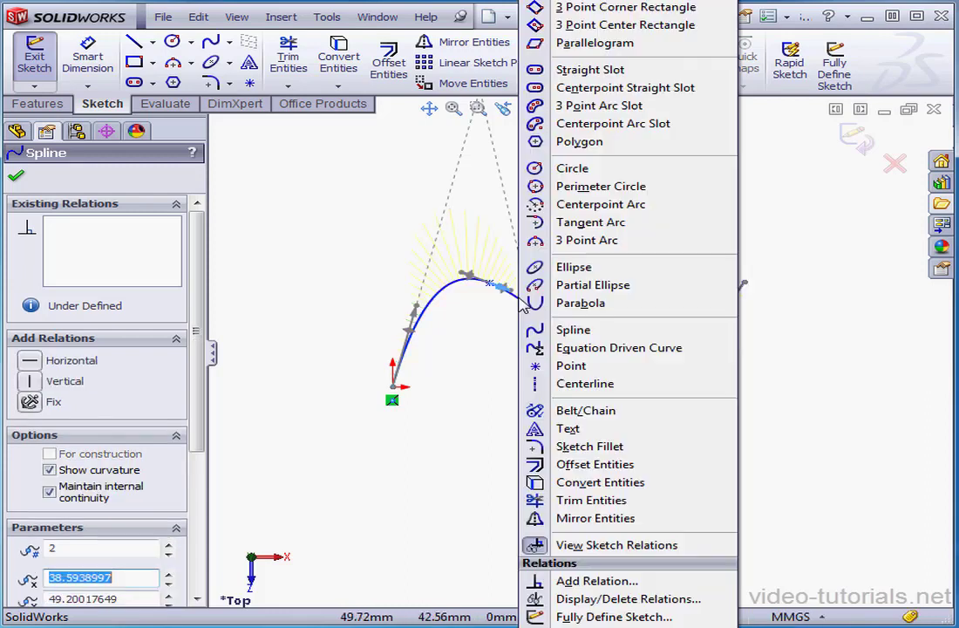
click(493, 295)
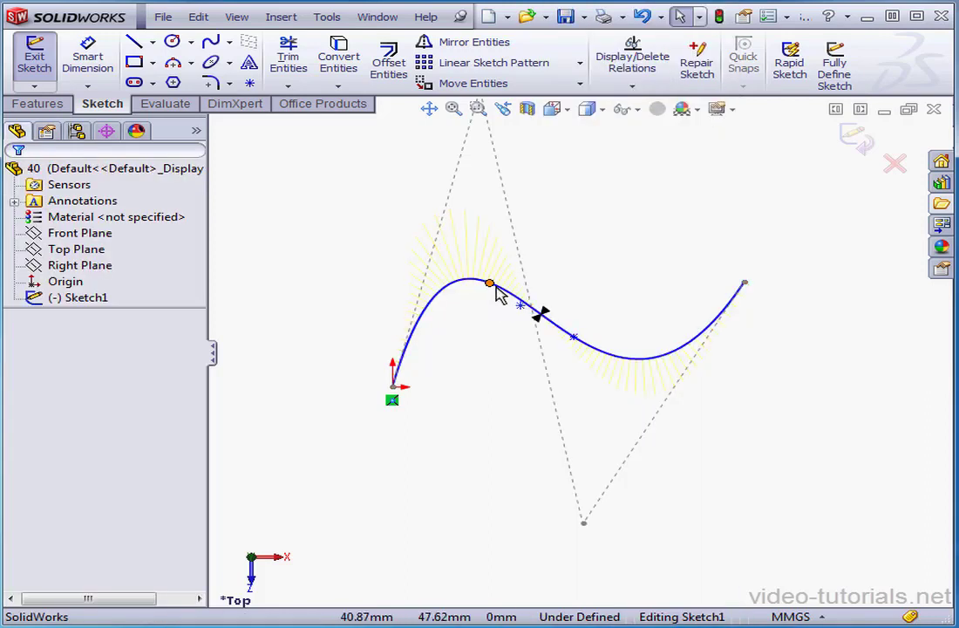
right_click(504, 293)
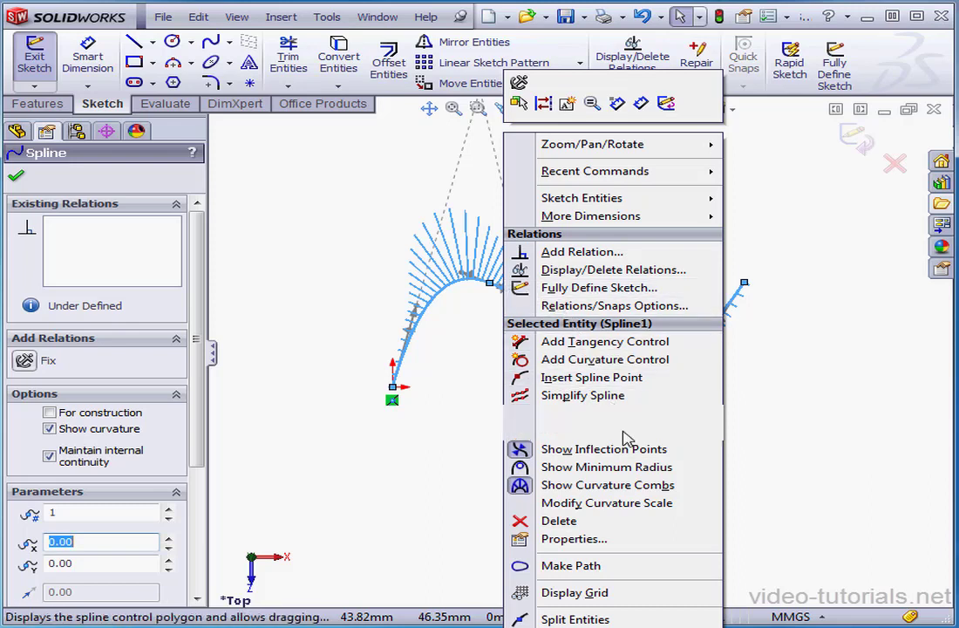
click(634, 468)
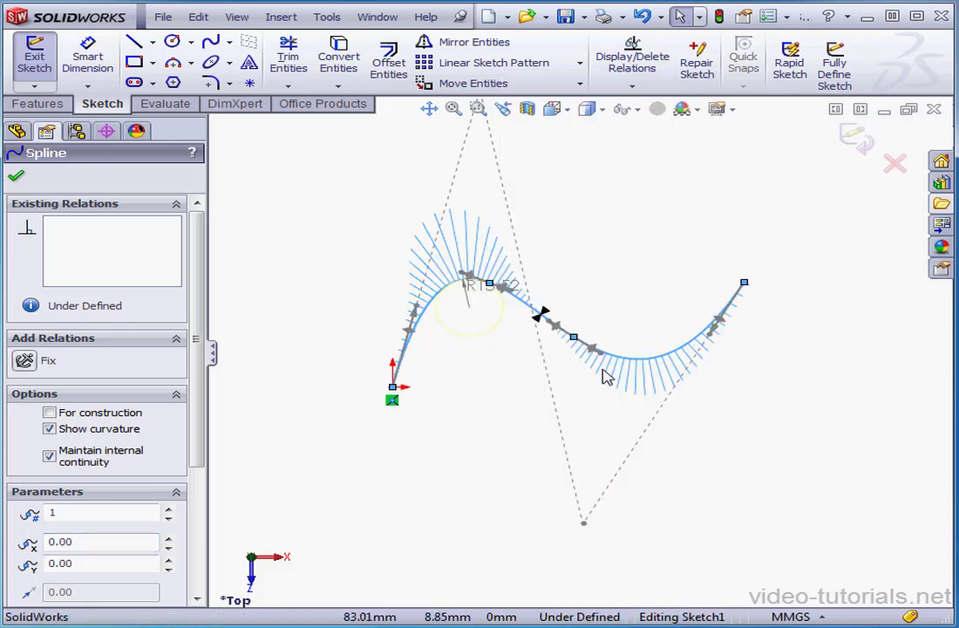
click(616, 361)
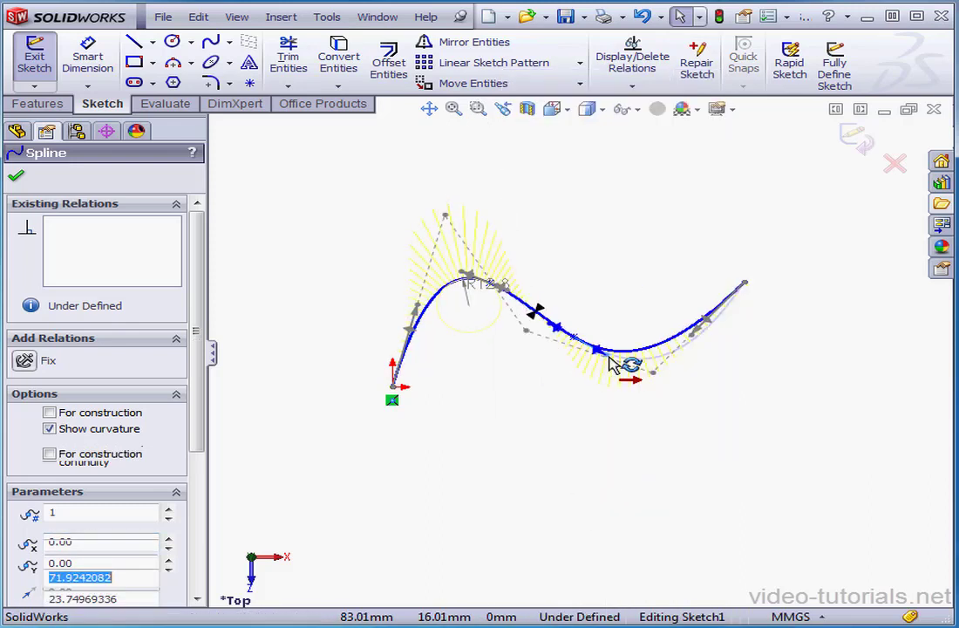
drag(605, 359, 604, 363)
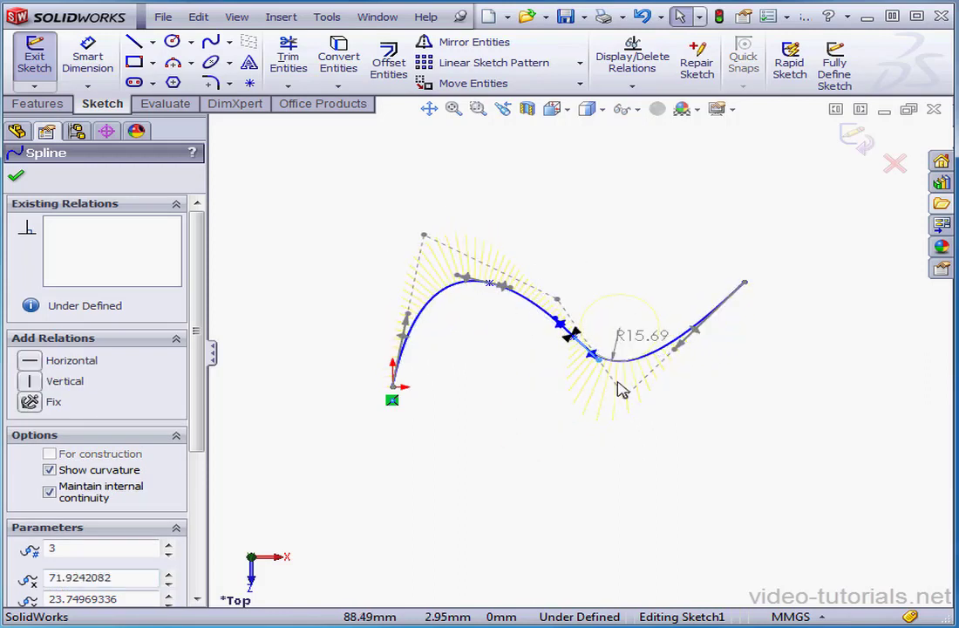
Try a tangency control at about X 16.80, Y 43.07 mm on the spline's first arch and delete its point.
right_click(449, 297)
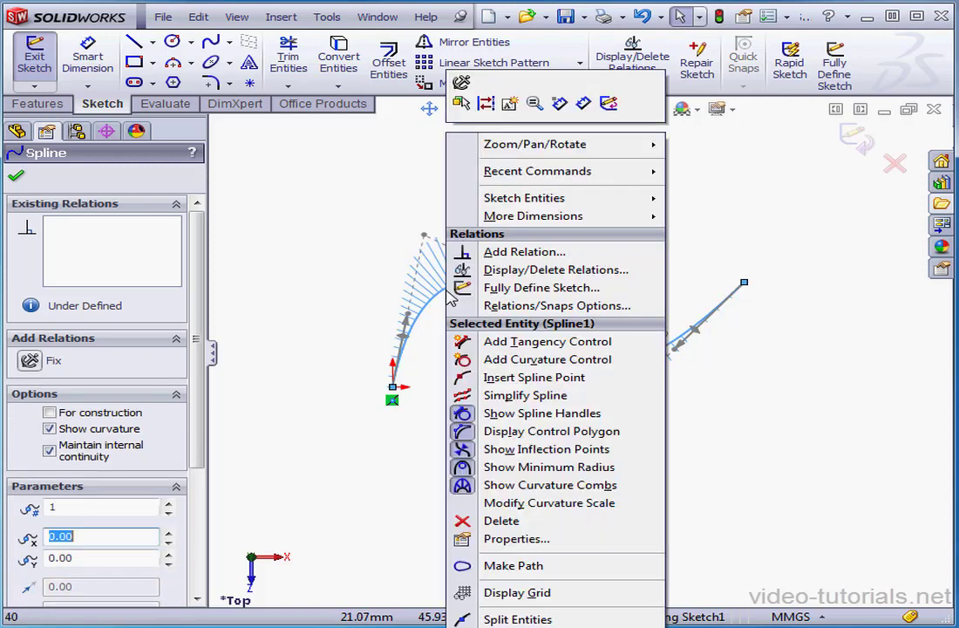
click(550, 342)
drag(552, 343, 428, 307)
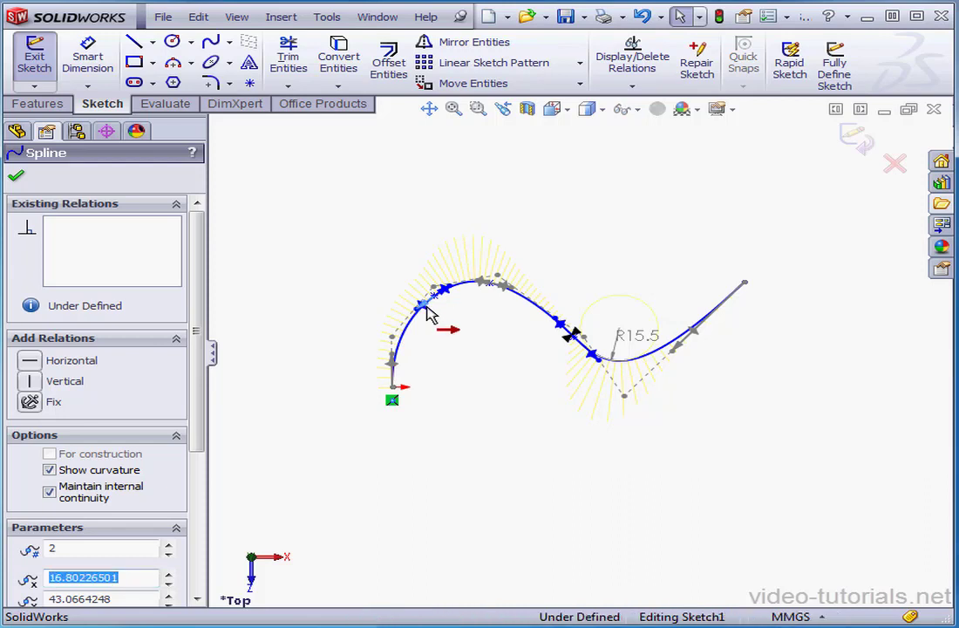
key(Escape)
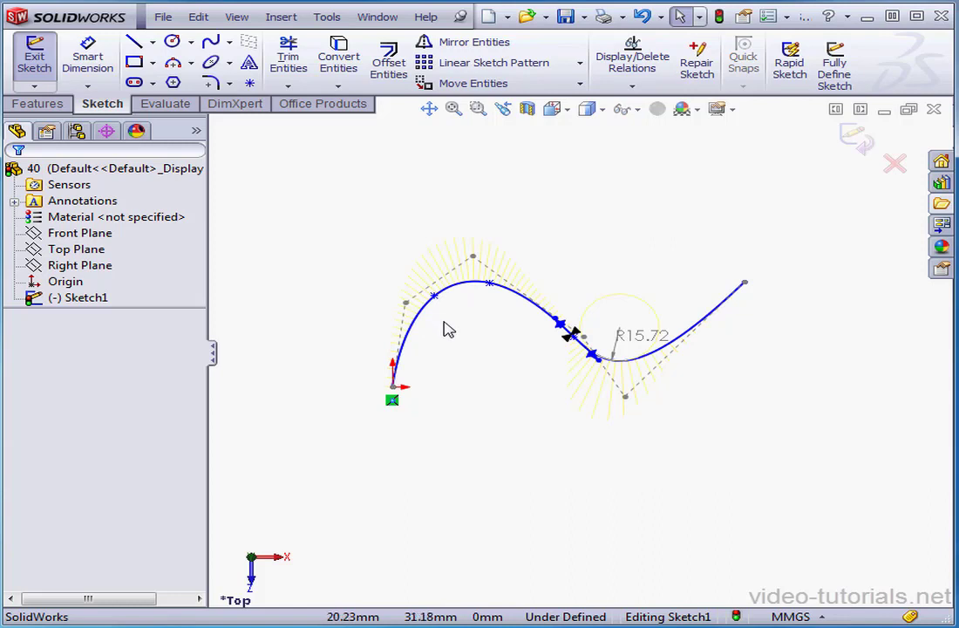
click(435, 299)
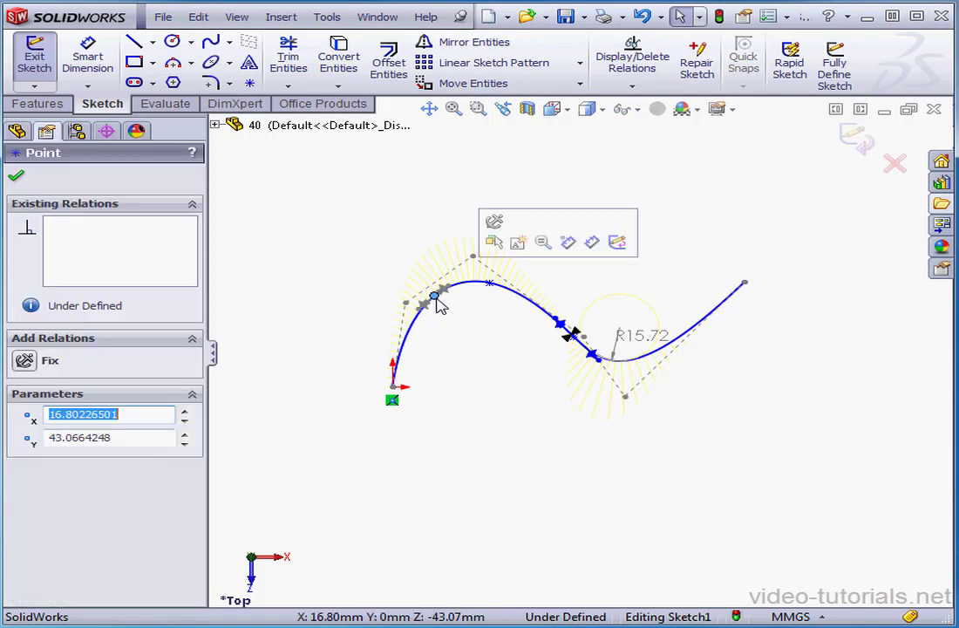
key(Delete)
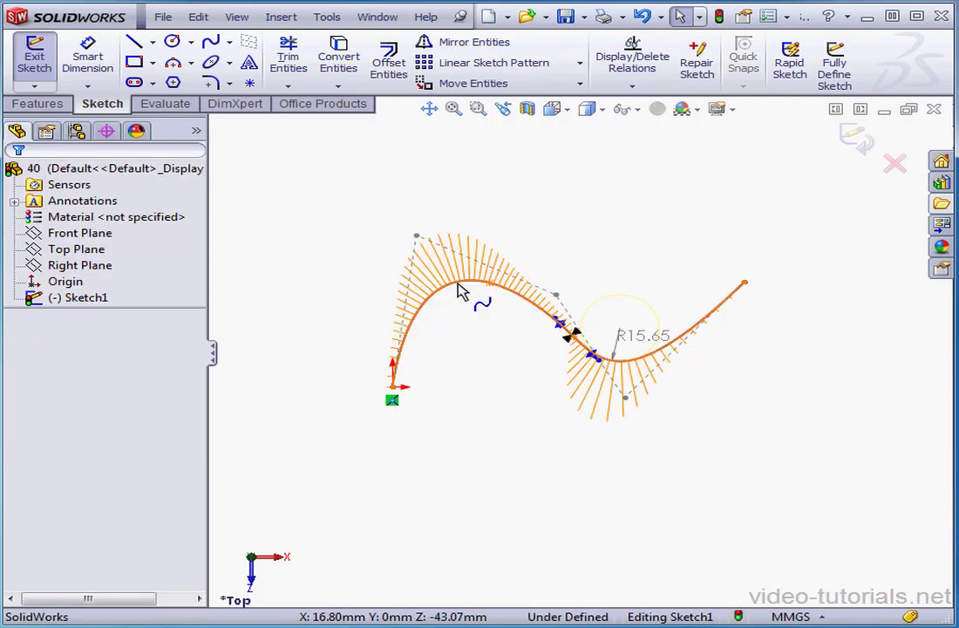
Try a curvature control at about X 13.67, Y 41.28 mm with a radius of about -28.86 mm, and delete its point.
right_click(460, 289)
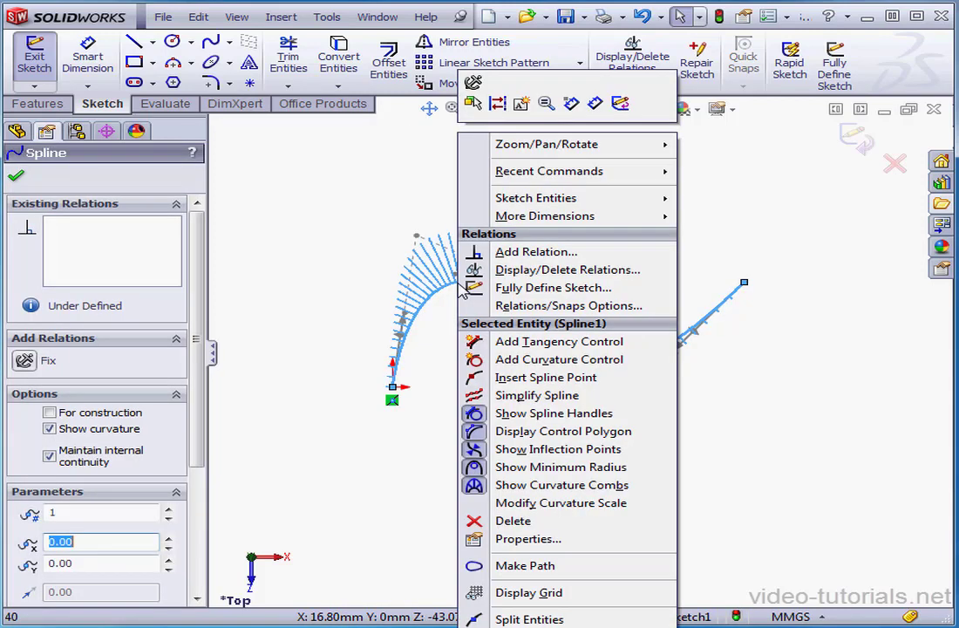
click(572, 359)
click(572, 337)
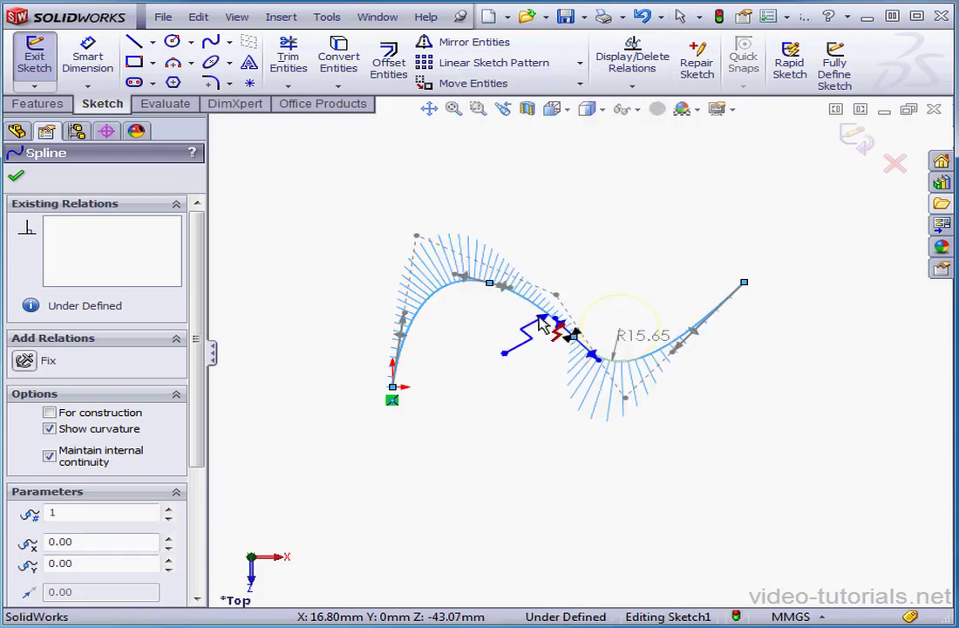
click(434, 304)
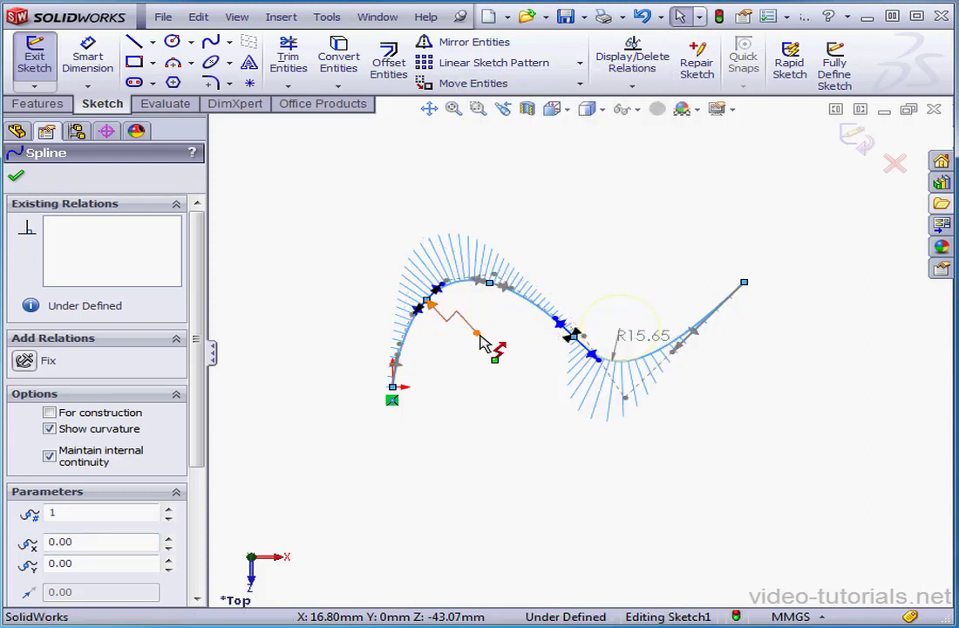
mouse_move(481, 335)
mouse_down()
mouse_move(534, 374)
mouse_move(466, 329)
mouse_move(520, 368)
mouse_move(476, 334)
mouse_up()
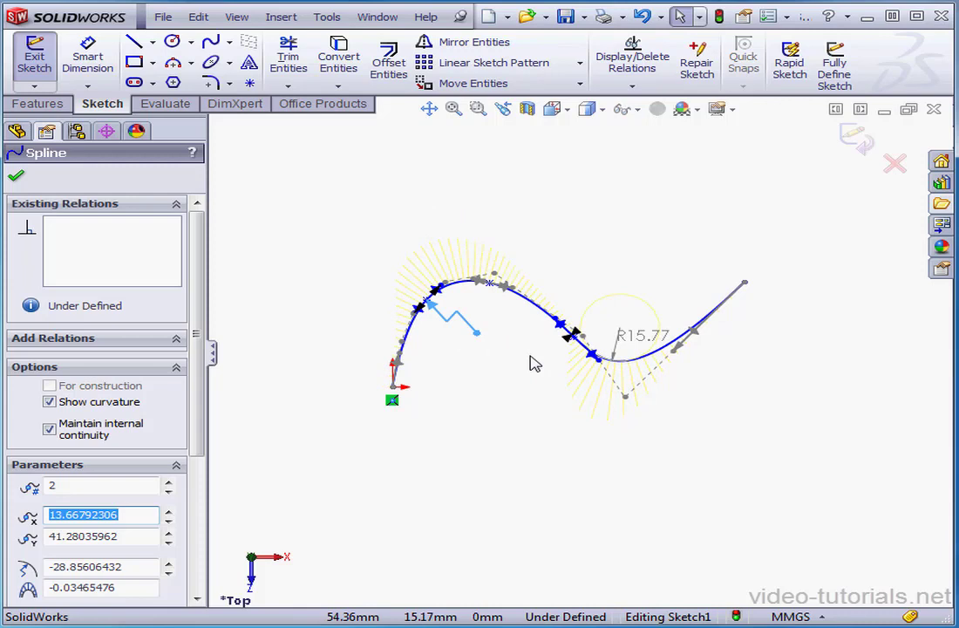
key(Escape)
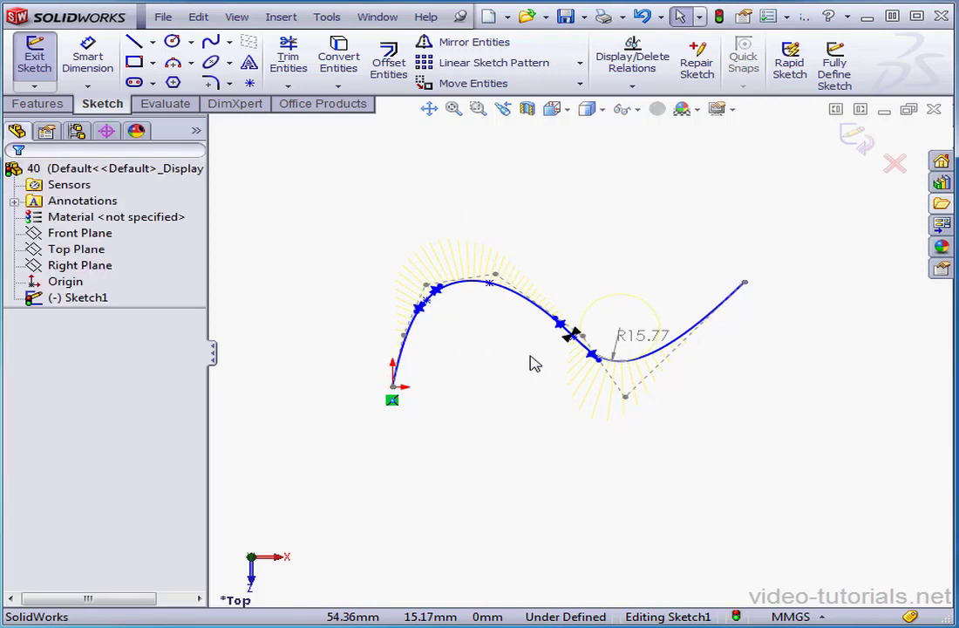
click(425, 300)
drag(491, 277, 414, 241)
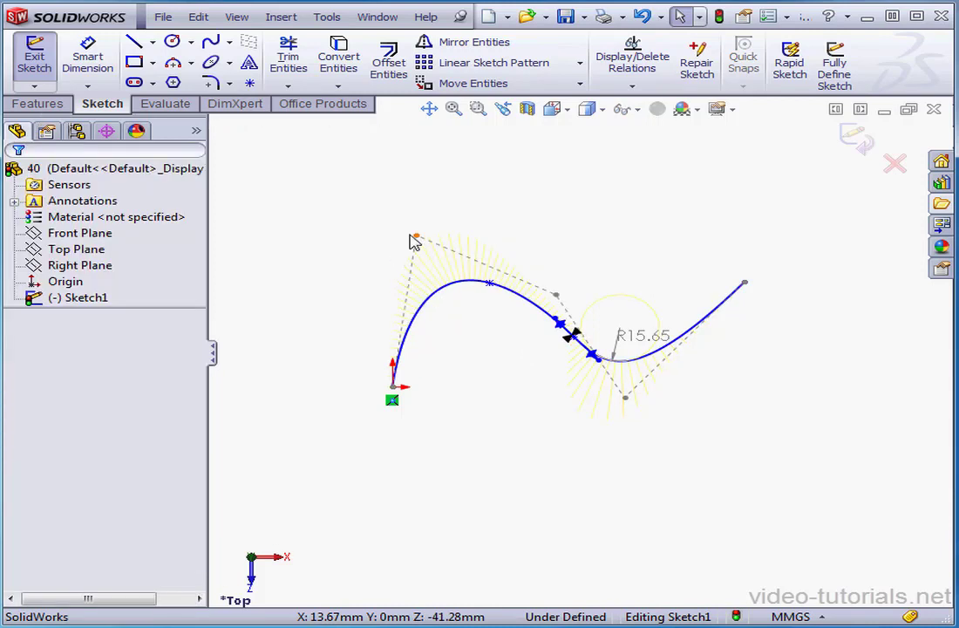
Insert spline points on both sides of the first arch and past the valley, moving the first to about X 8.01, Y 36.66 mm.
right_click(445, 294)
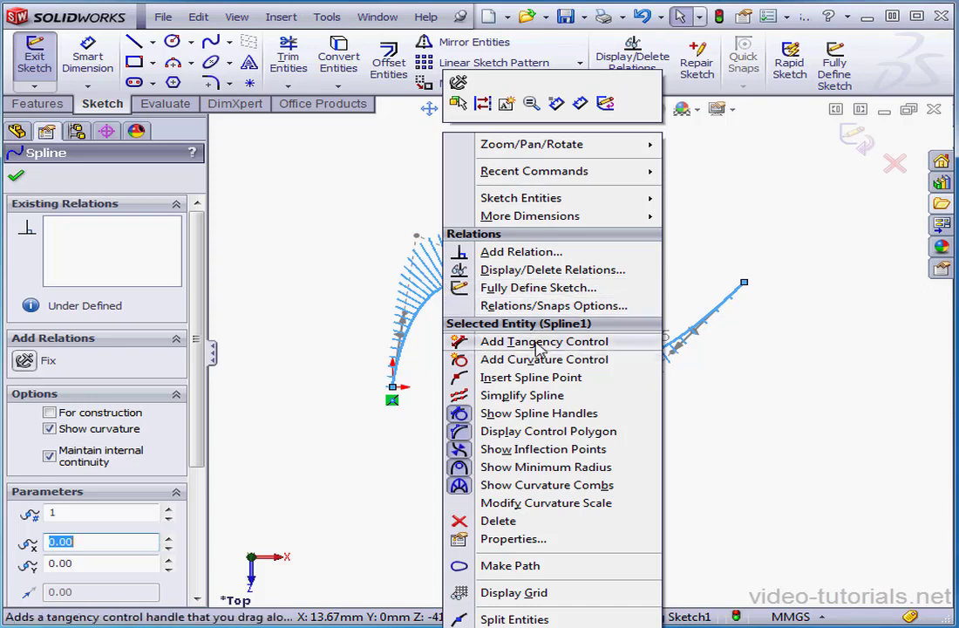
click(551, 381)
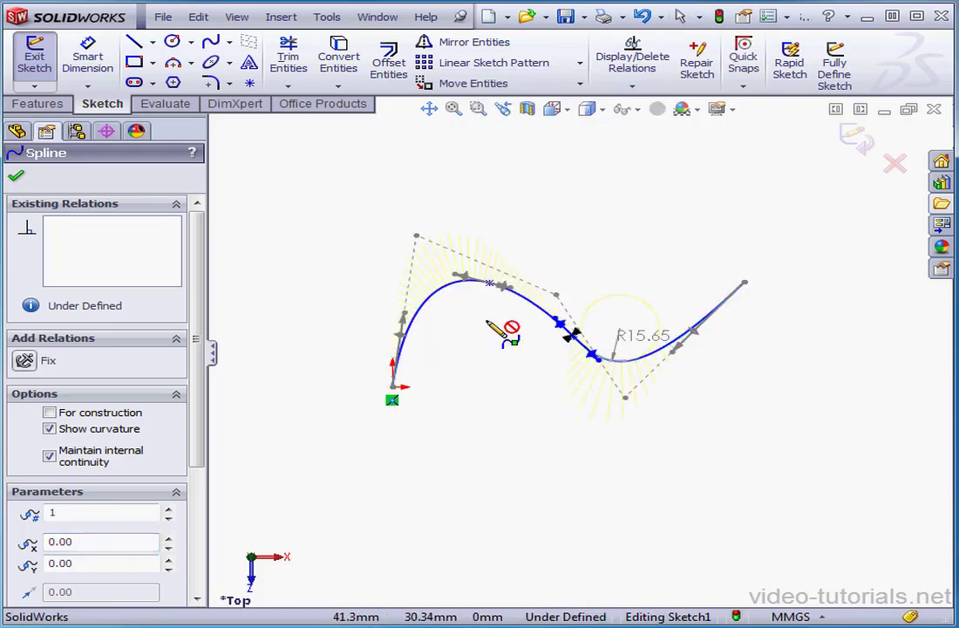
click(420, 309)
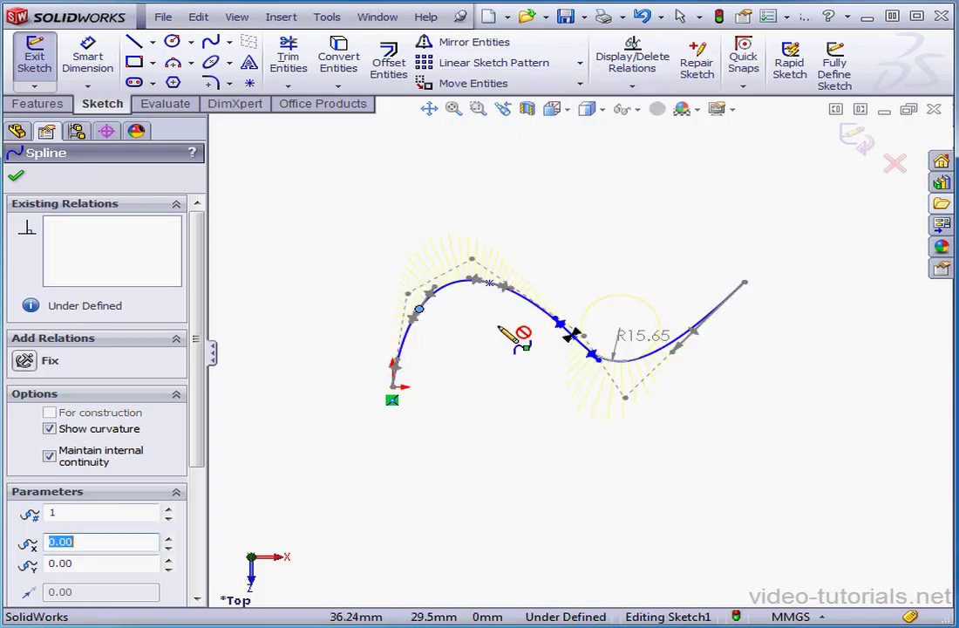
click(538, 306)
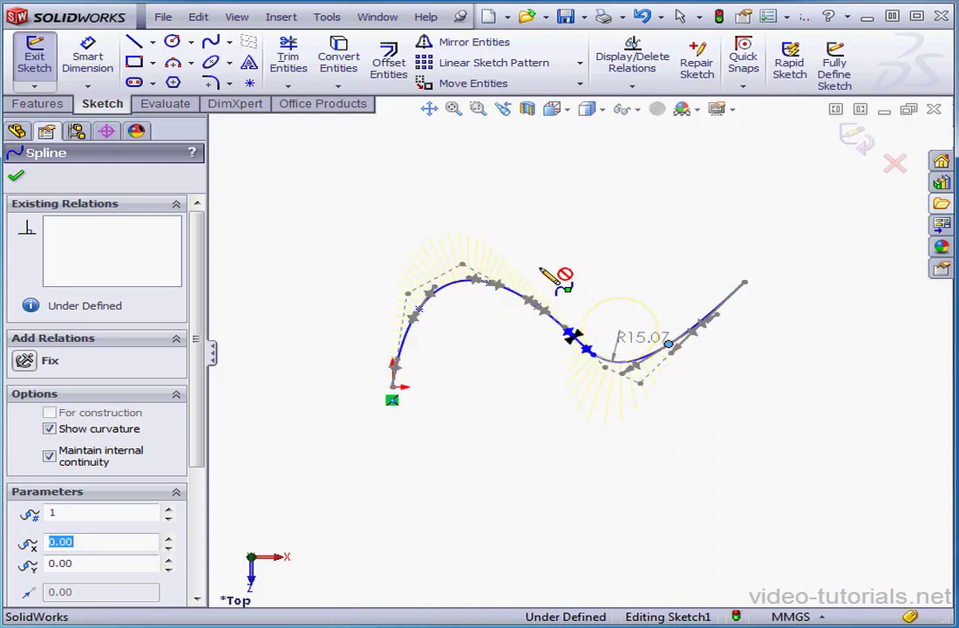
right_click(558, 255)
click(596, 55)
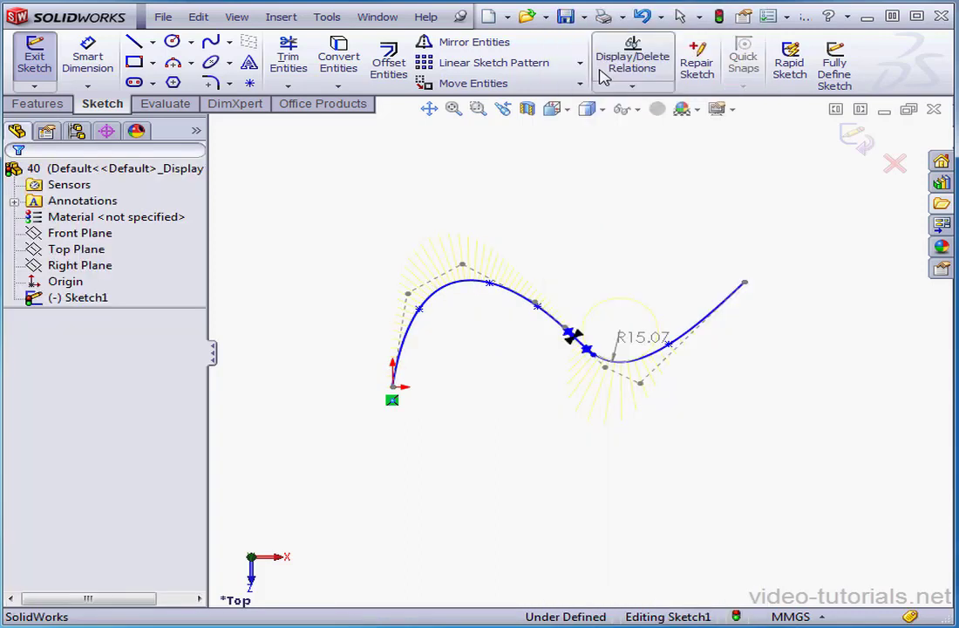
mouse_move(422, 314)
mouse_down()
mouse_move(441, 319)
mouse_move(414, 310)
mouse_up()
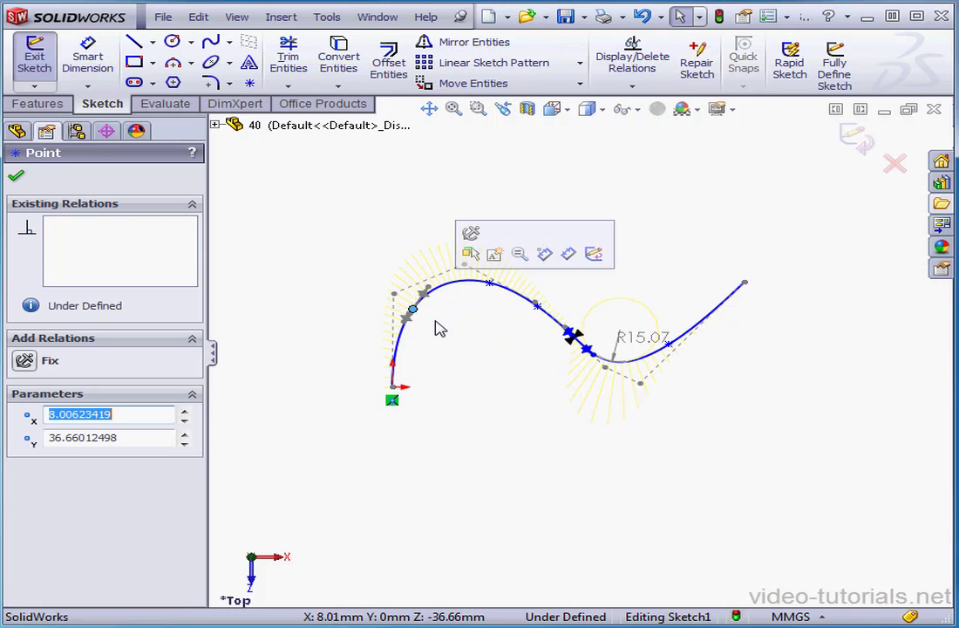
Simplify the spline by smoothing it to three points with a 25.97 mm tolerance, accepting the handle deletion, and relax the simplified spline.
right_click(462, 287)
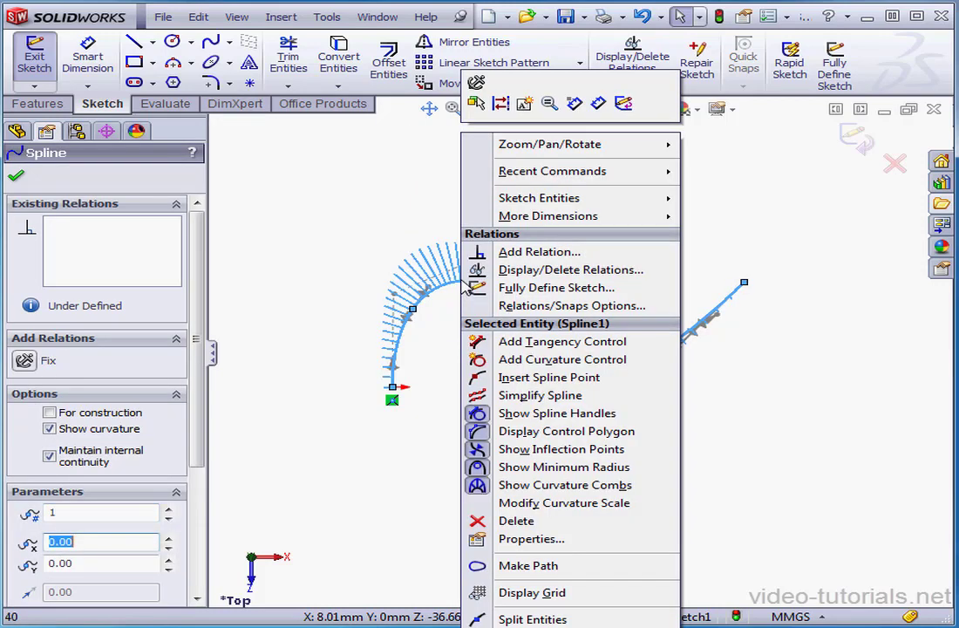
click(568, 397)
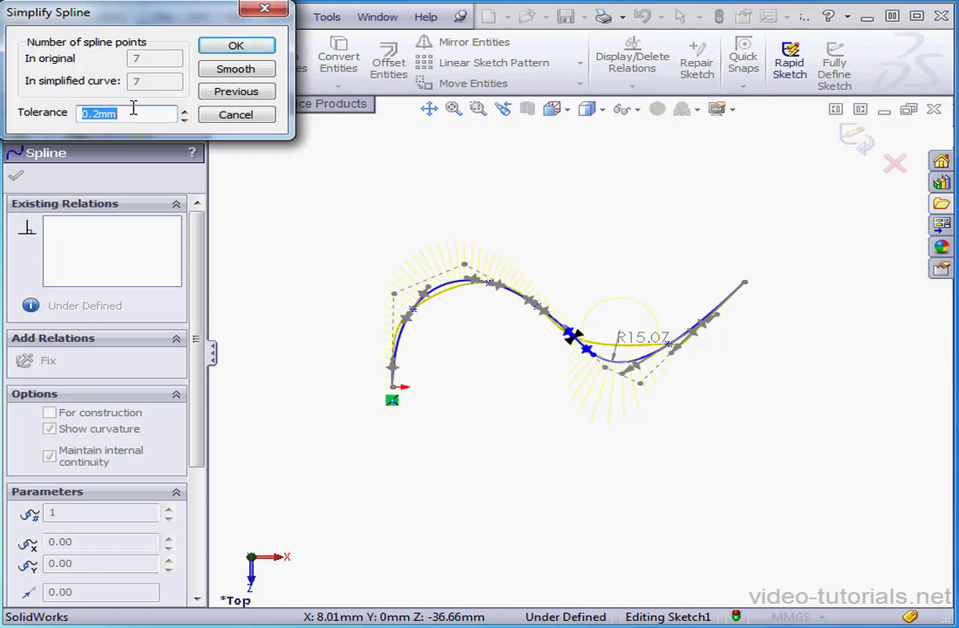
click(253, 71)
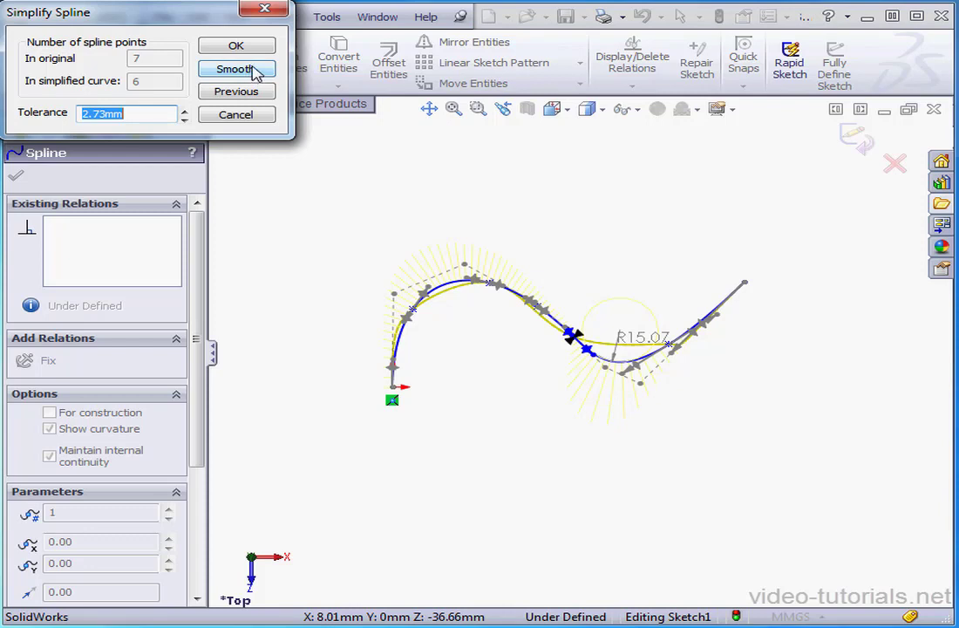
click(253, 72)
click(252, 72)
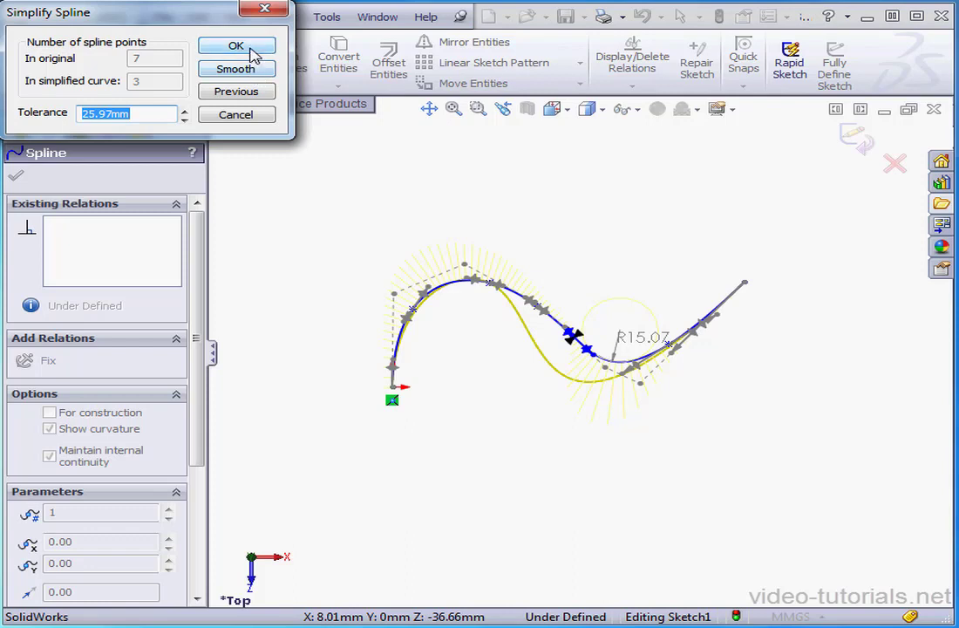
click(251, 50)
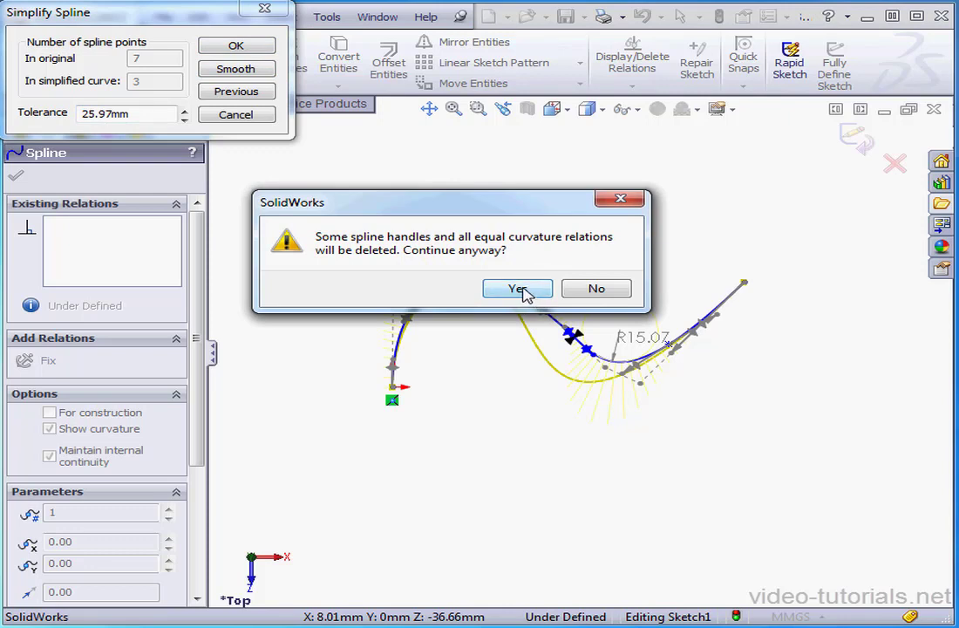
click(518, 289)
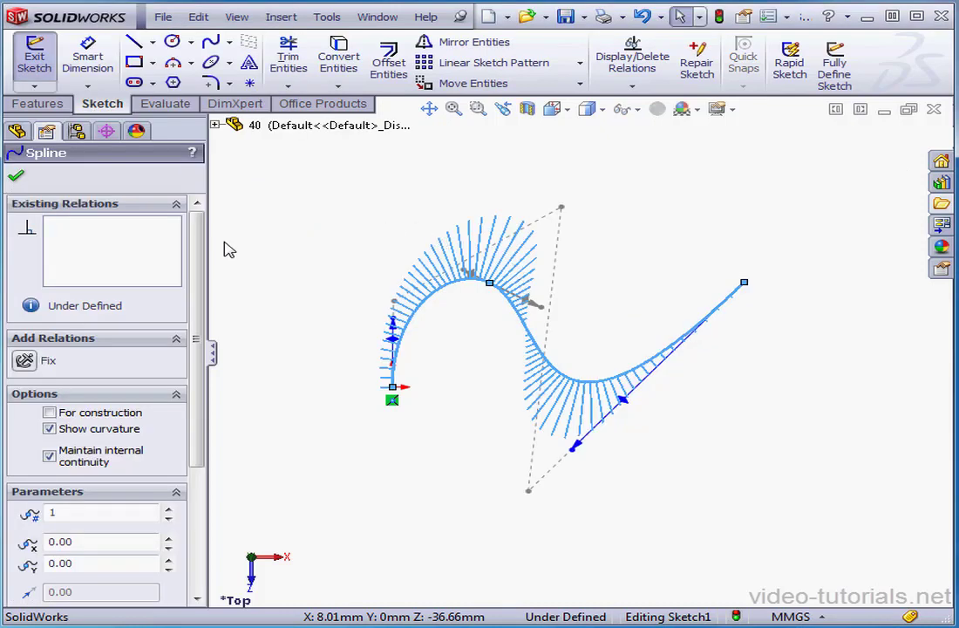
drag(197, 251, 193, 428)
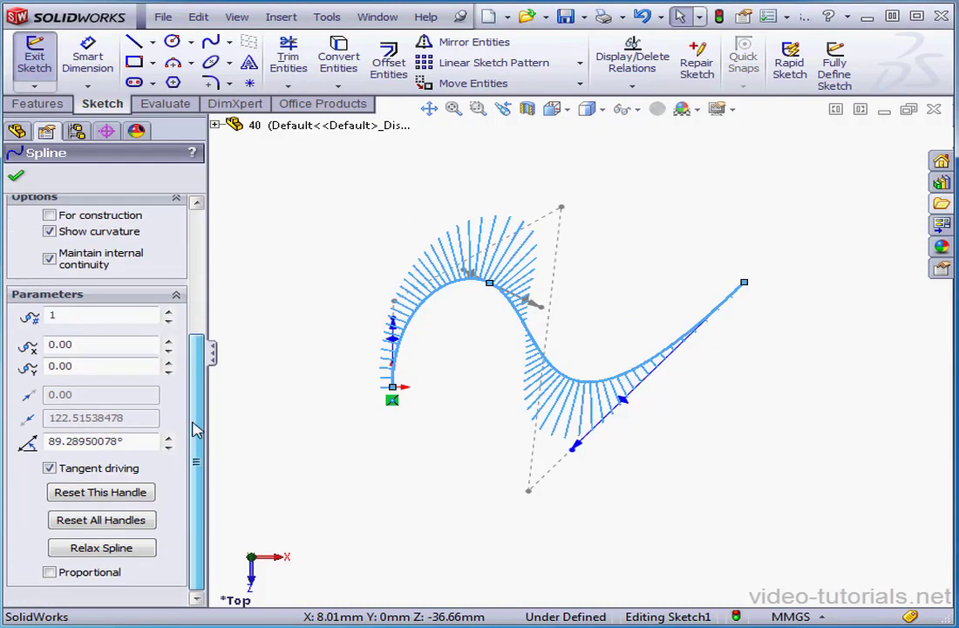
click(109, 550)
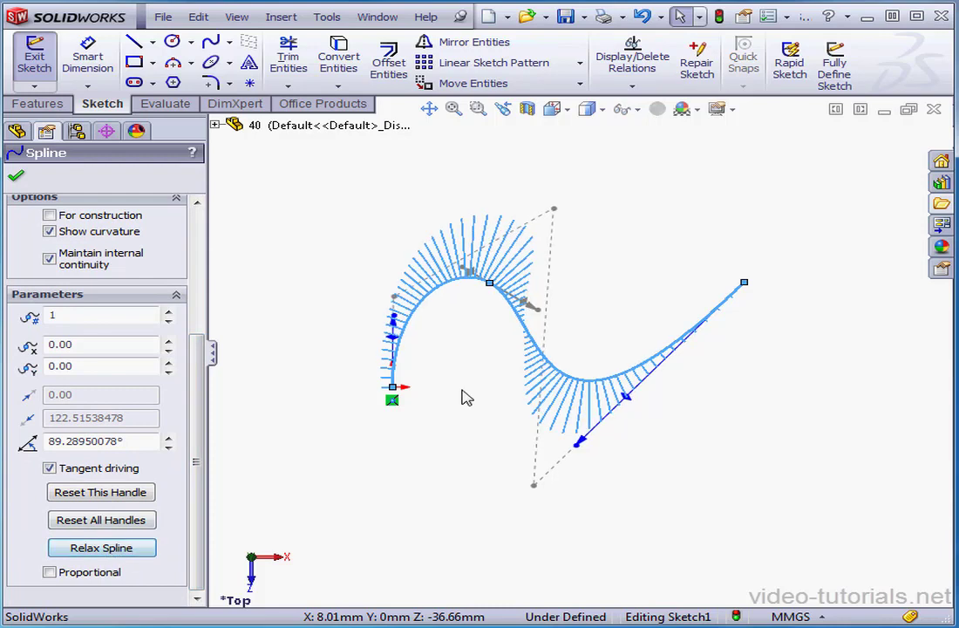